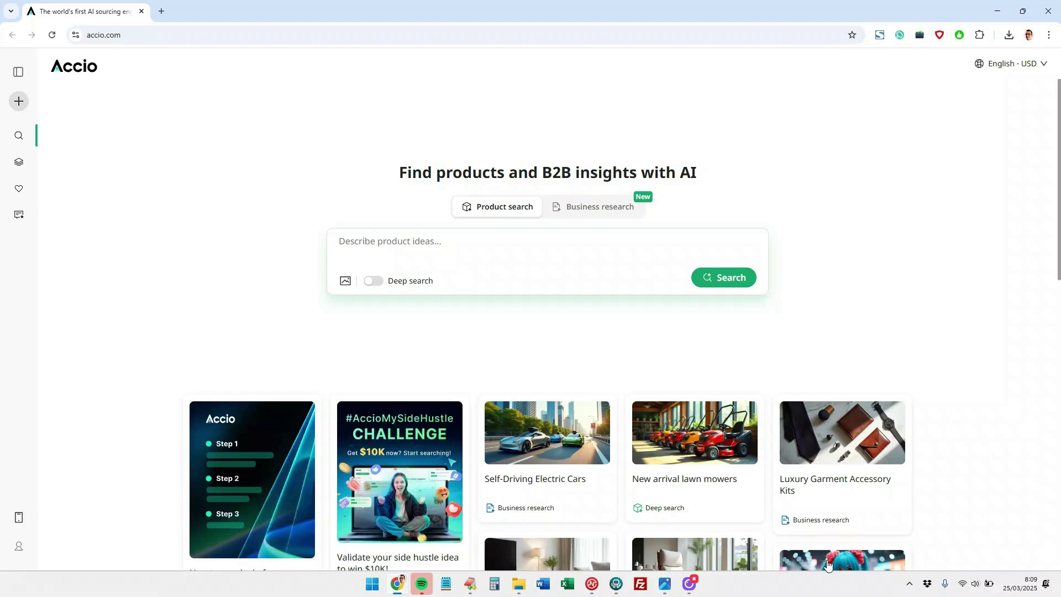
Switch the search box to Business research mode and show its recommended research topics
left_click(464, 244)
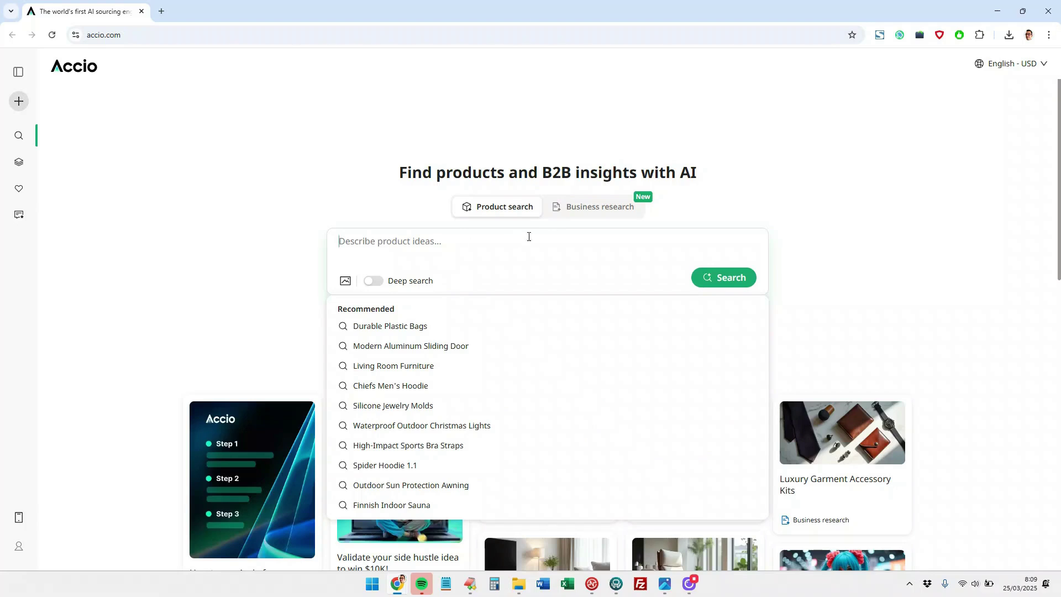
left_click(621, 217)
left_click(460, 249)
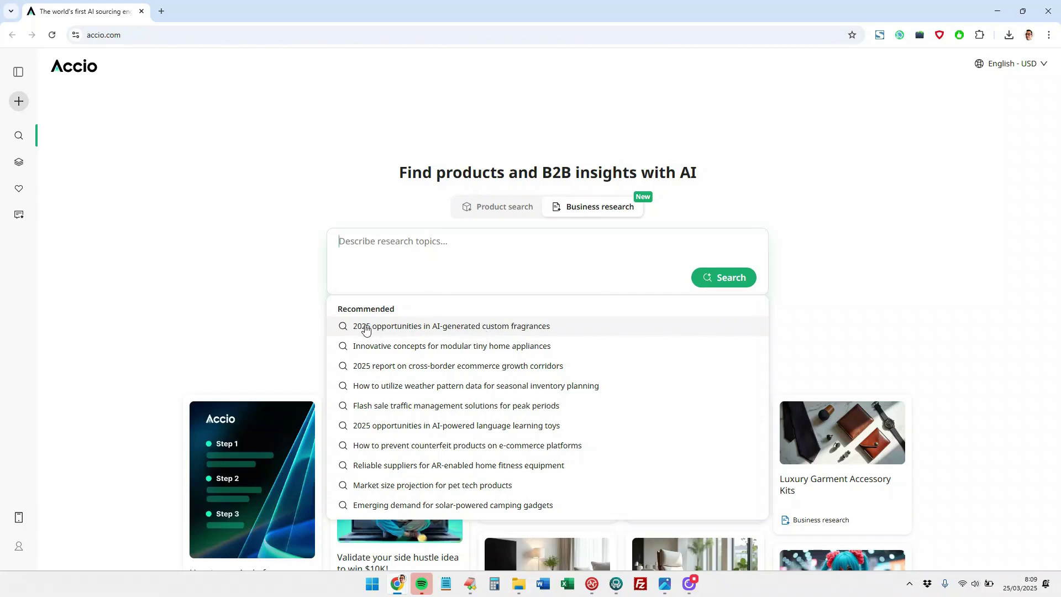
Switch the search back to Product search mode
left_click(500, 214)
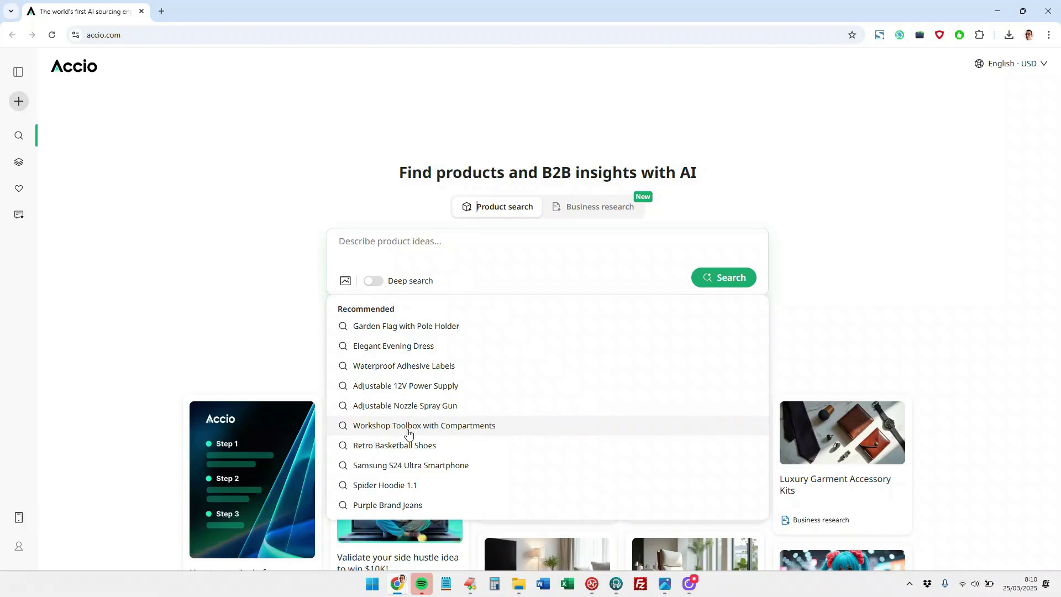
left_click(409, 427)
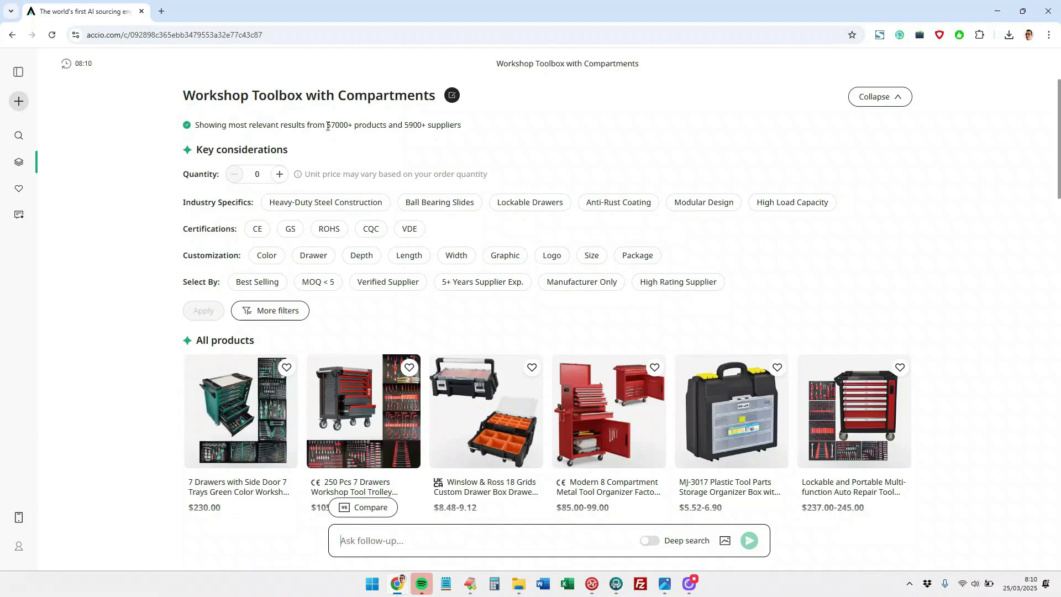
left_click_drag(327, 126, 425, 128)
left_click(474, 126)
Filter toolbox results to CE-certified, verified suppliers with 5+ years' experience, manufacturers only
left_click(255, 228)
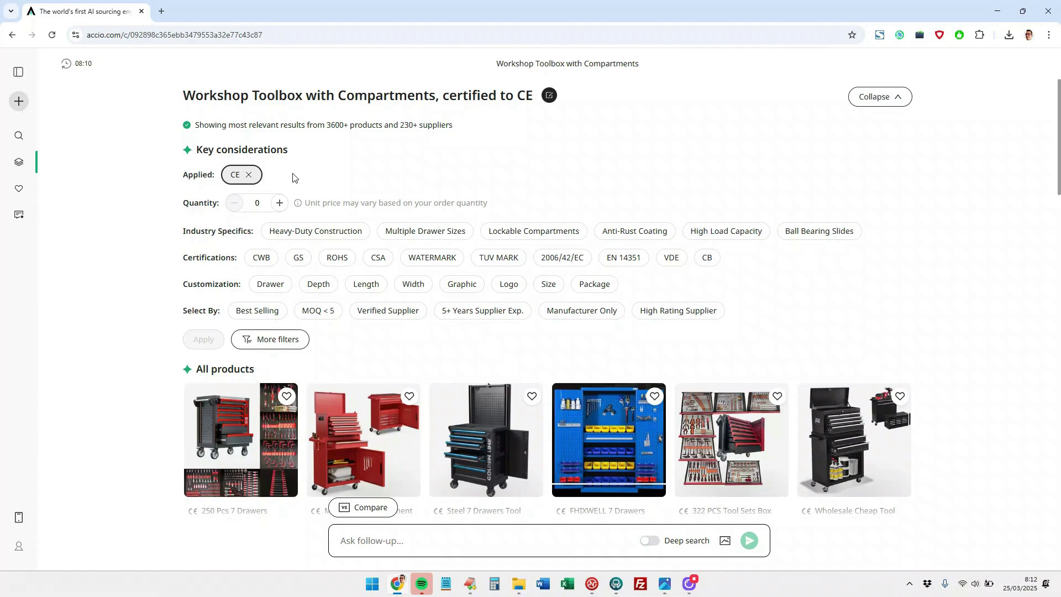
left_click(390, 319)
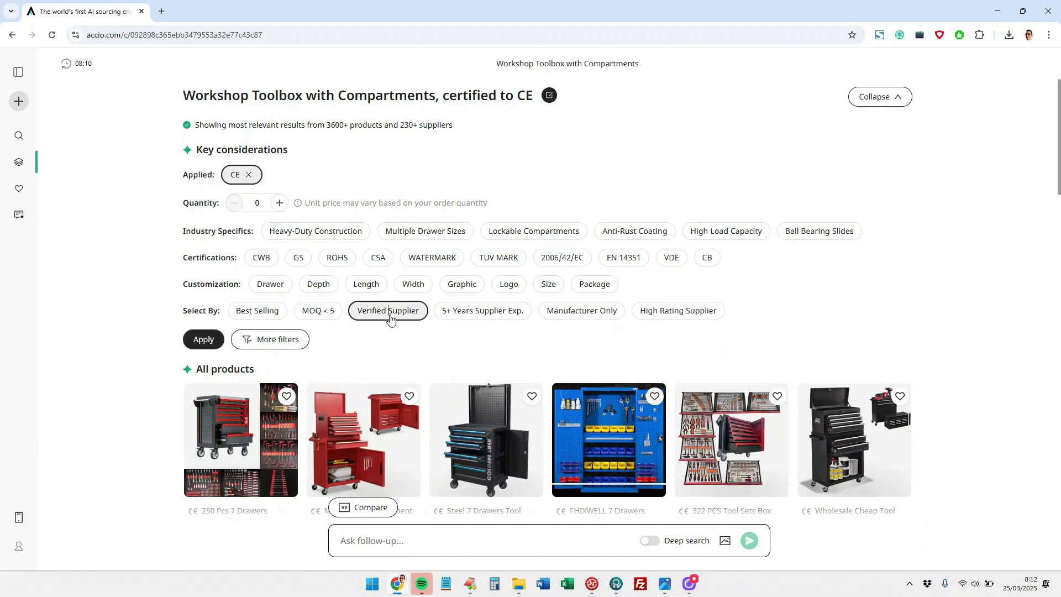
left_click(489, 323)
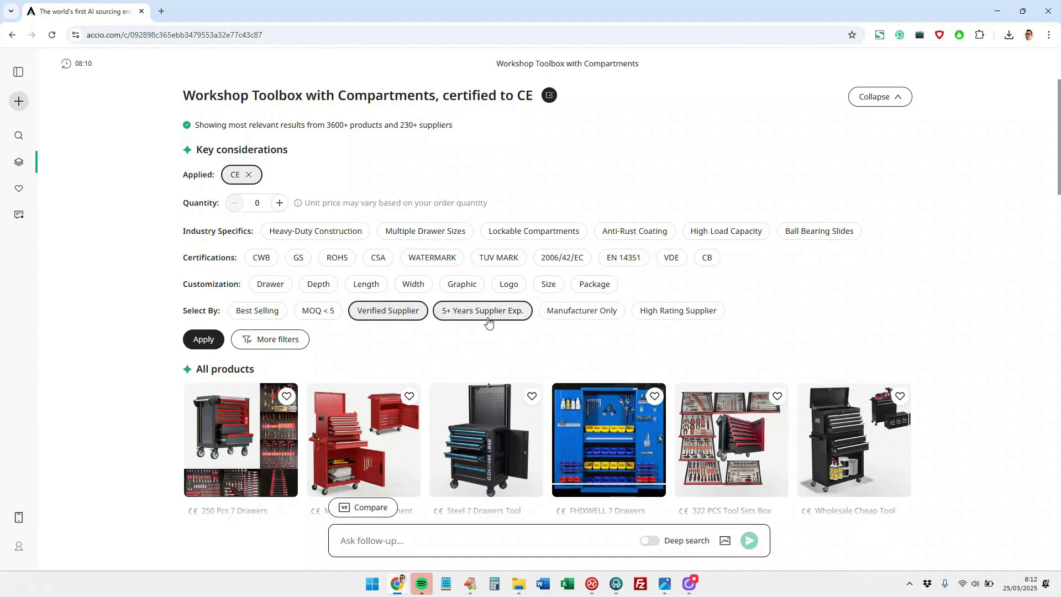
left_click(580, 319)
left_click(204, 339)
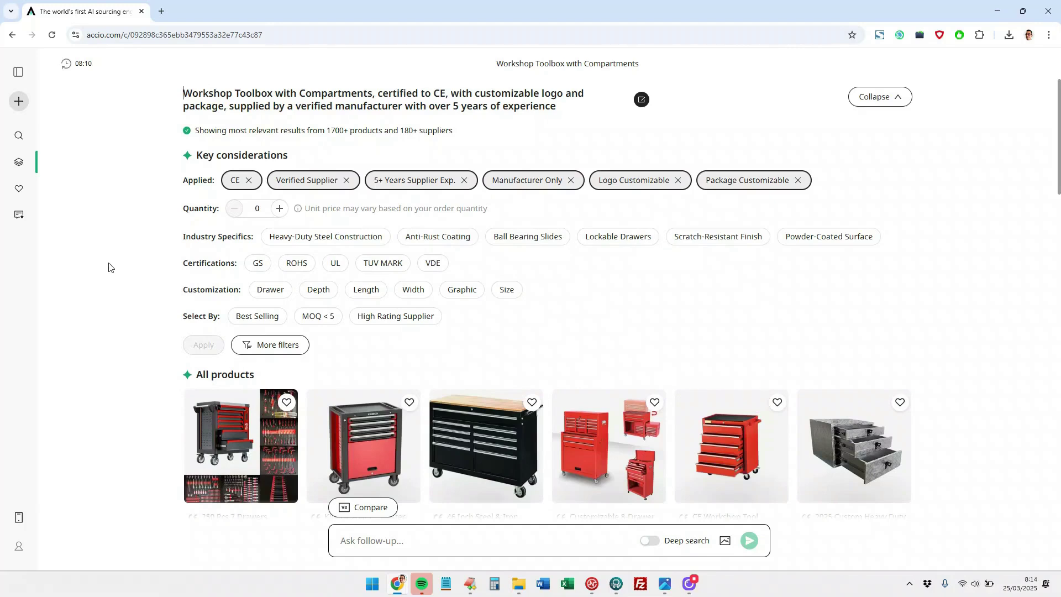
Scroll to the All products grid, e.g. the 250 Pcs 7 Drawers trolley at $105.00-245.00
scroll(109, 267, "down", 5)
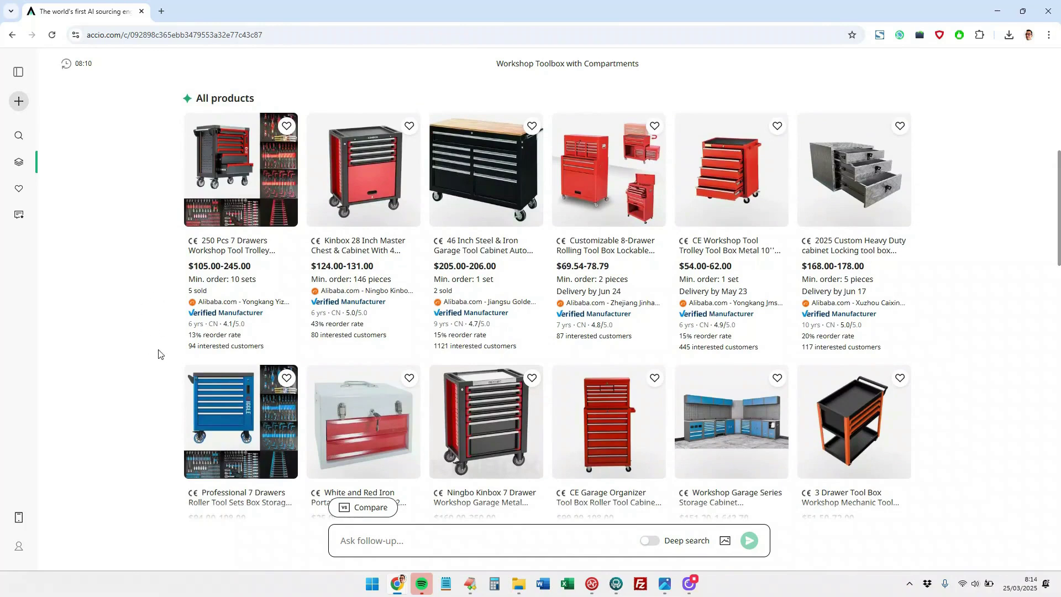
mouse_move(295, 358)
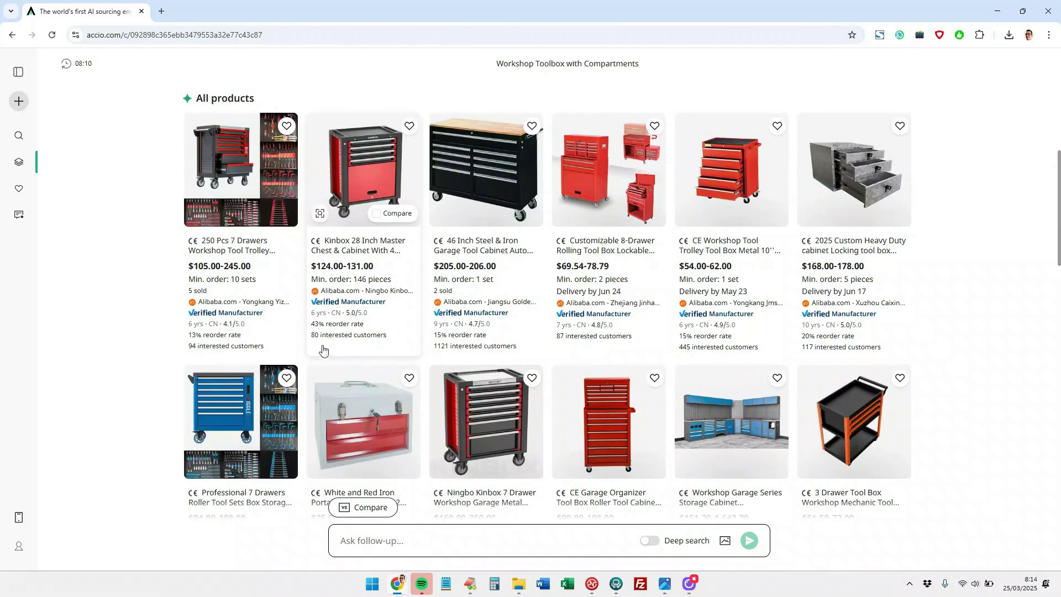
mouse_move(628, 329)
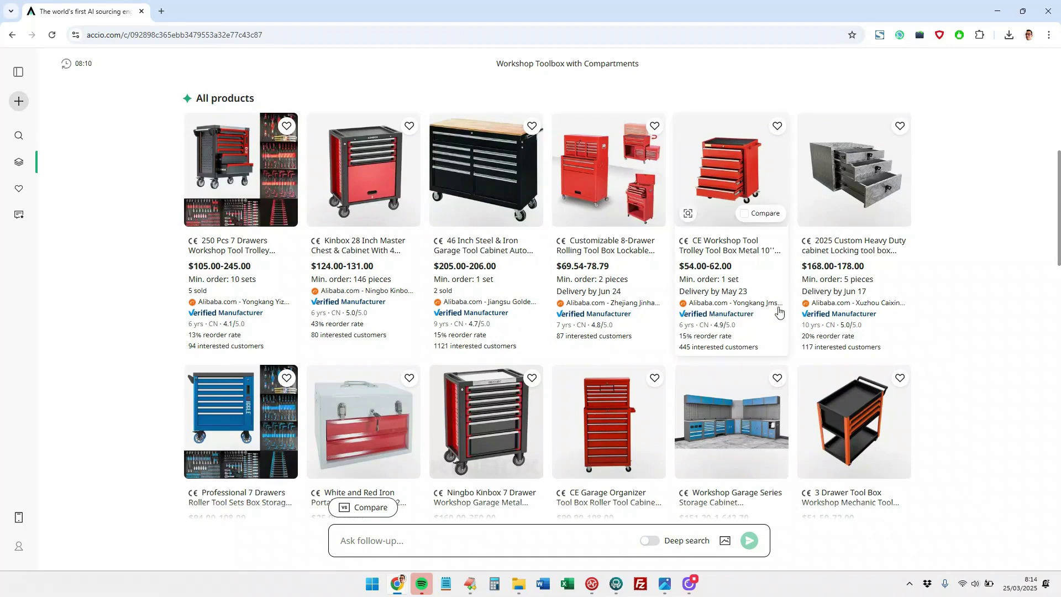
mouse_move(280, 284)
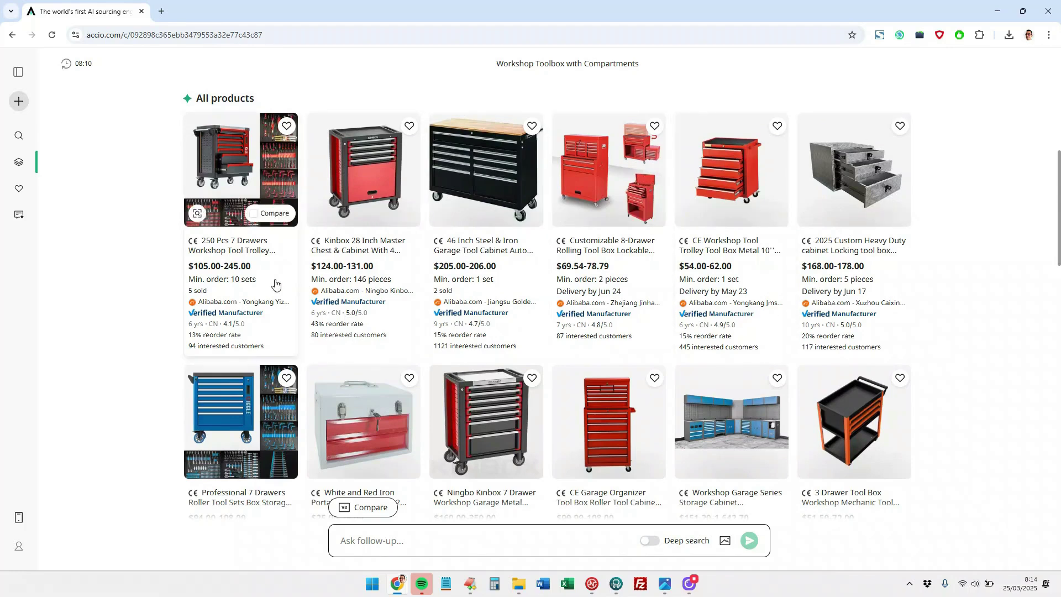
scroll(277, 284, "down", 1)
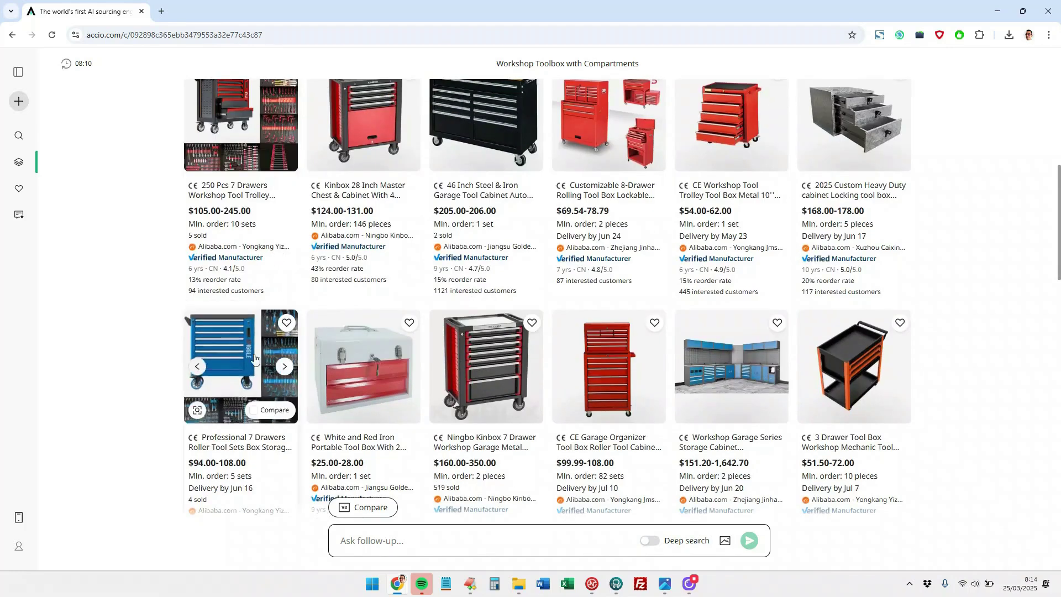
Open the Ningbo Kinbox 7-drawer cart, checking its $350.00 price tier and variations
left_click(490, 362)
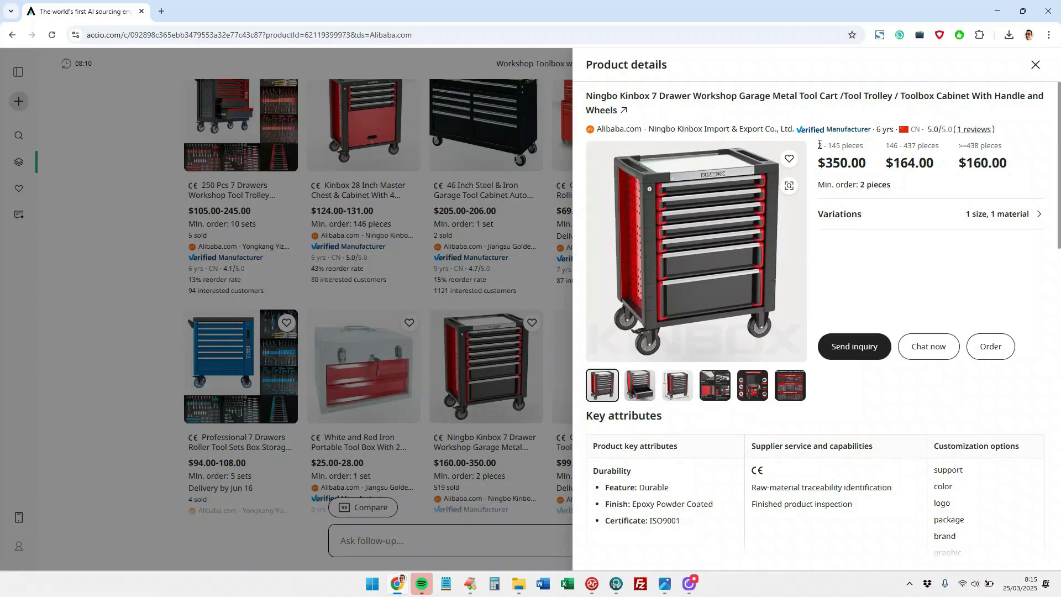
left_click_drag(818, 162, 1005, 220)
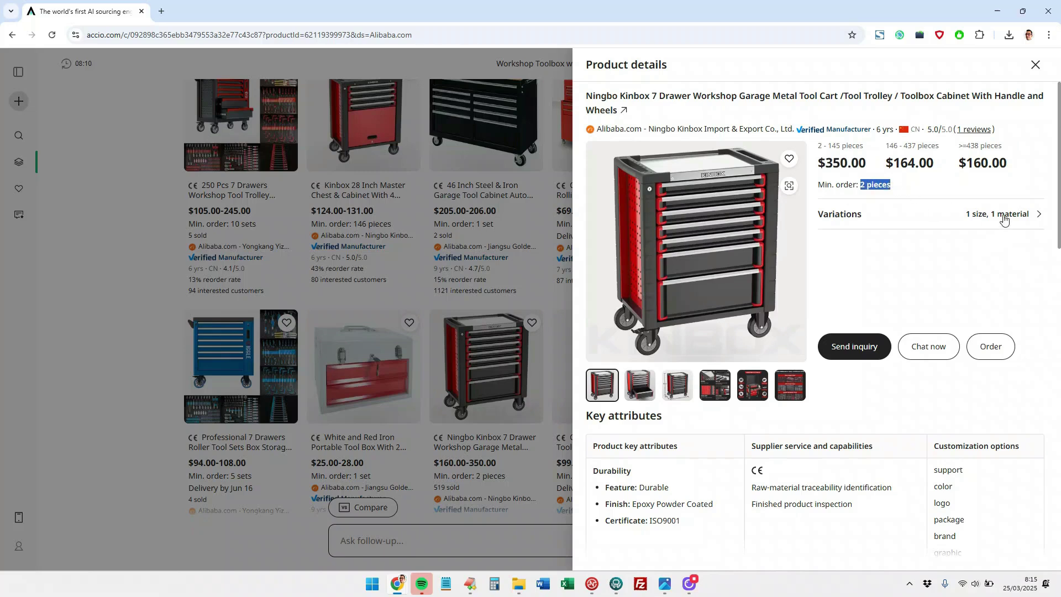
left_click(1034, 216)
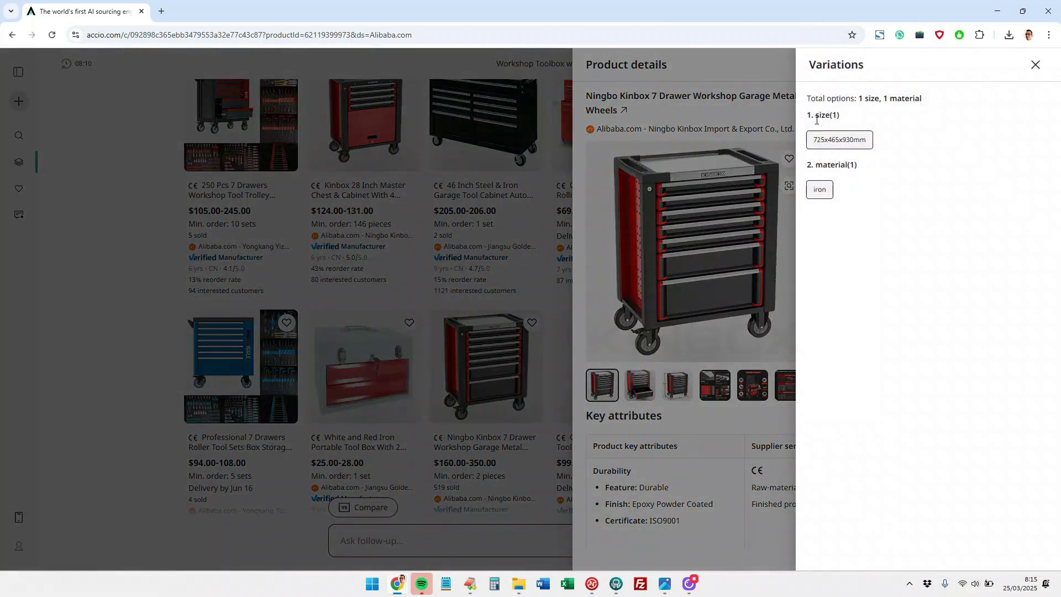
left_click(787, 226)
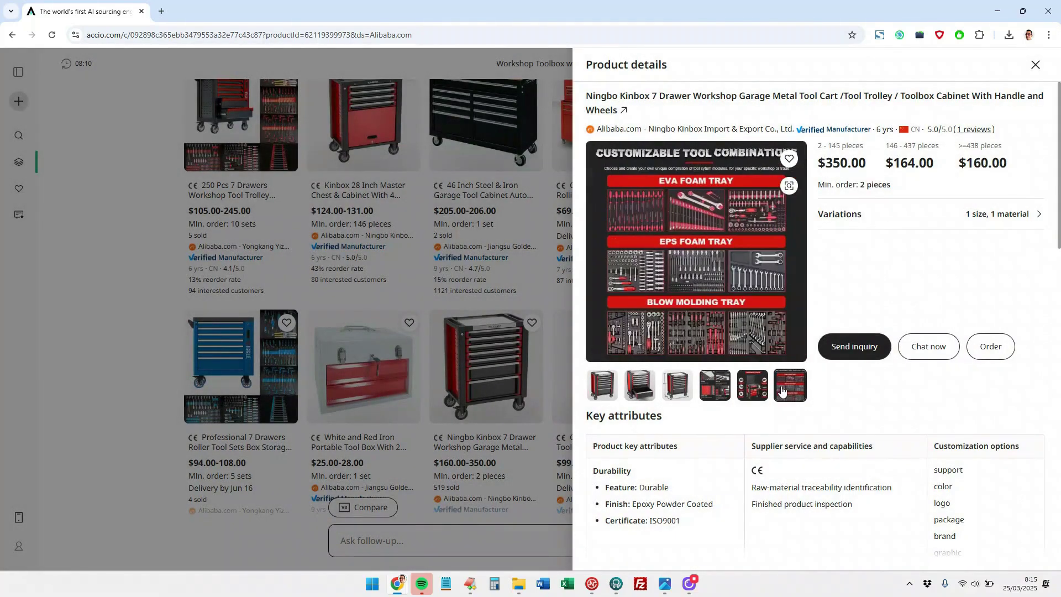
Expand the cart's full list of key attributes
scroll(608, 414, "down", 1)
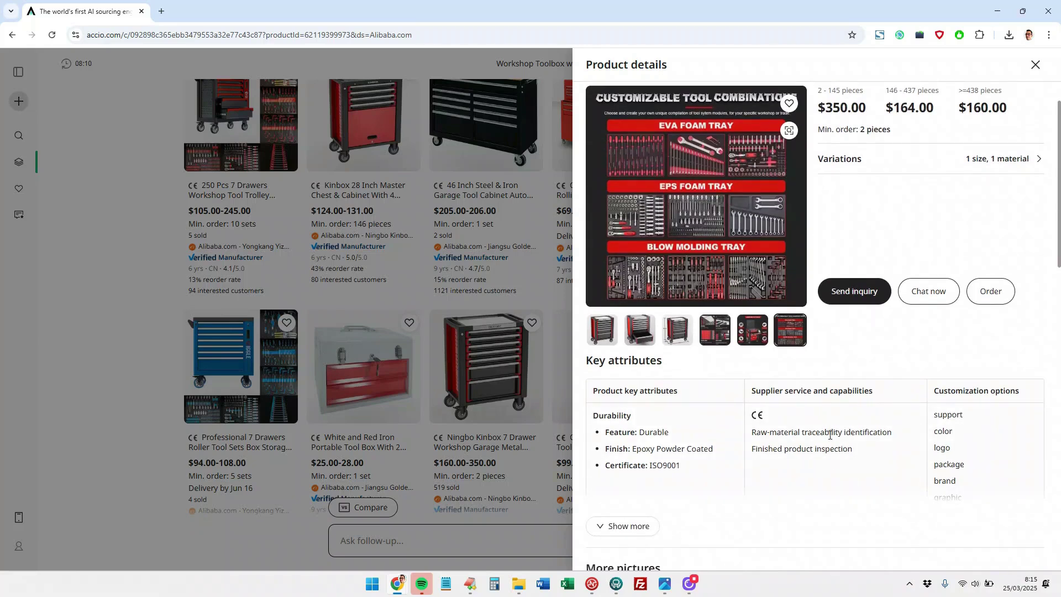
scroll(822, 429, "down", 1)
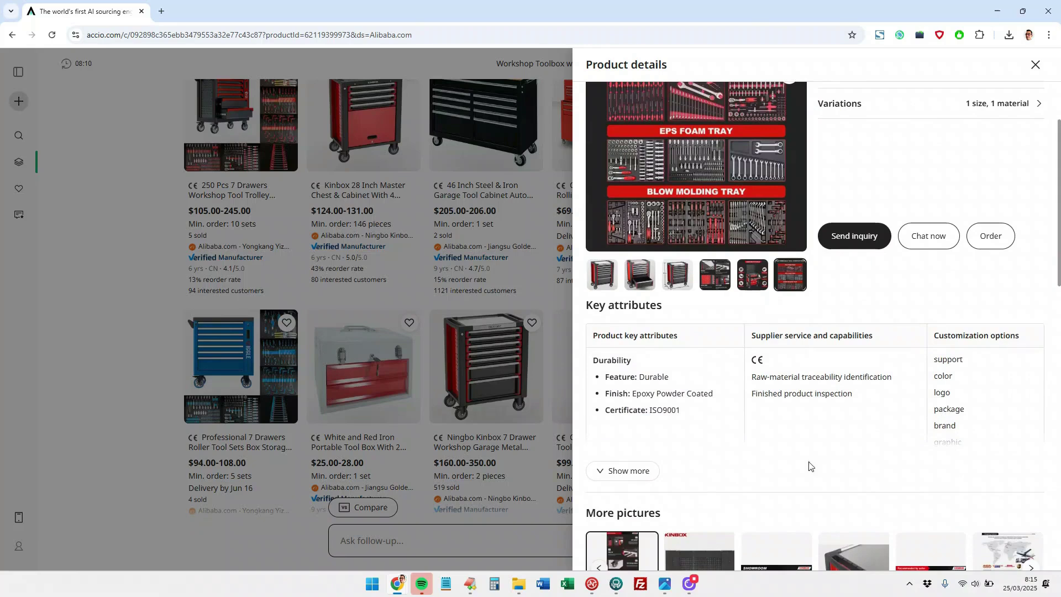
left_click(626, 471)
Read the supplier's 5.0-rated store reviews for service, shipment and quality, then leave the details
scroll(696, 374, "down", 4)
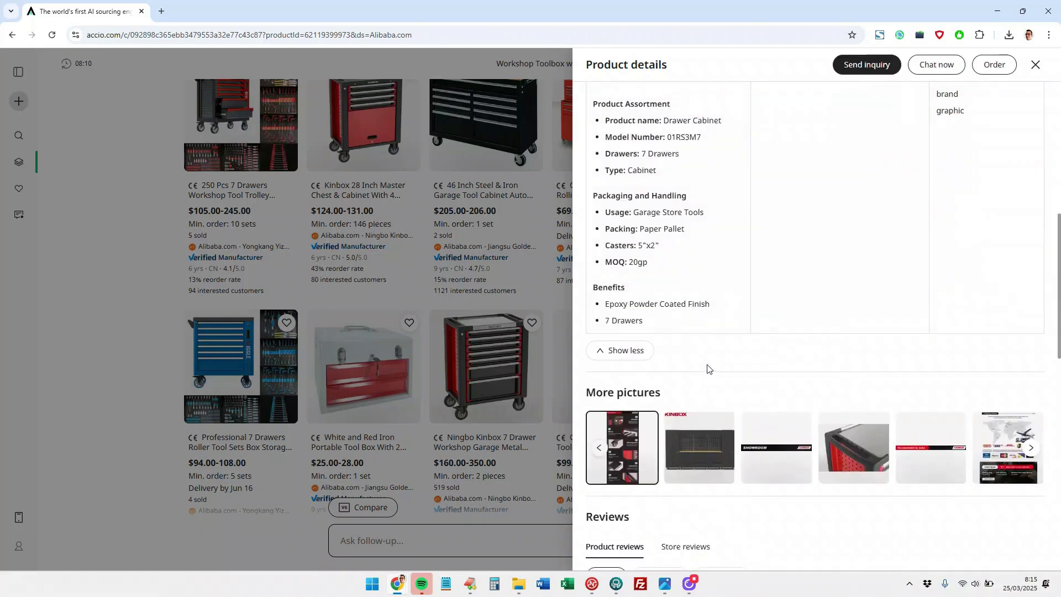
scroll(707, 368, "down", 2)
scroll(710, 358, "down", 2)
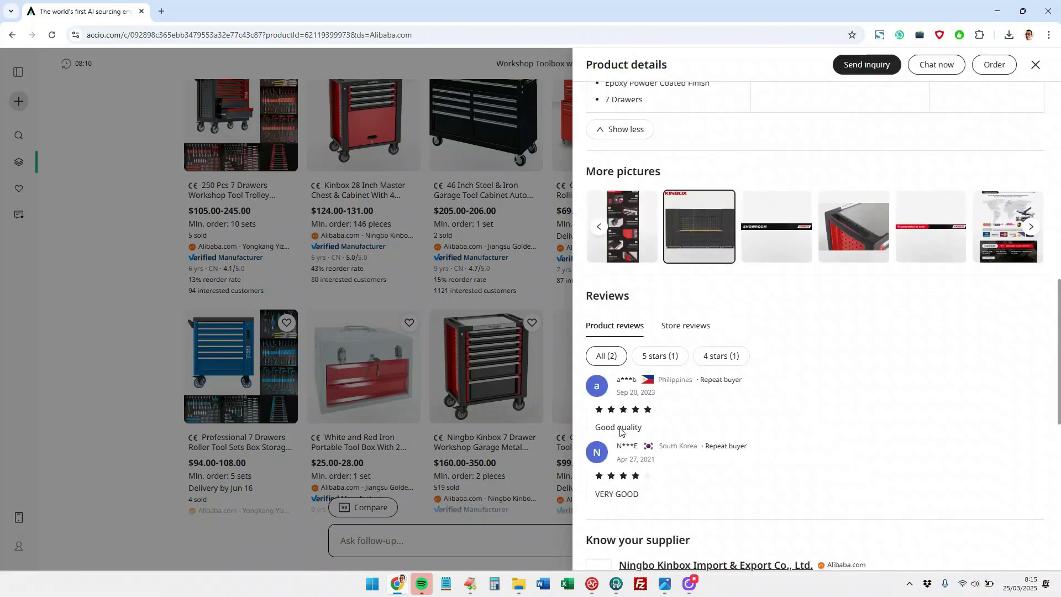
left_click(679, 330)
scroll(683, 354, "down", 2)
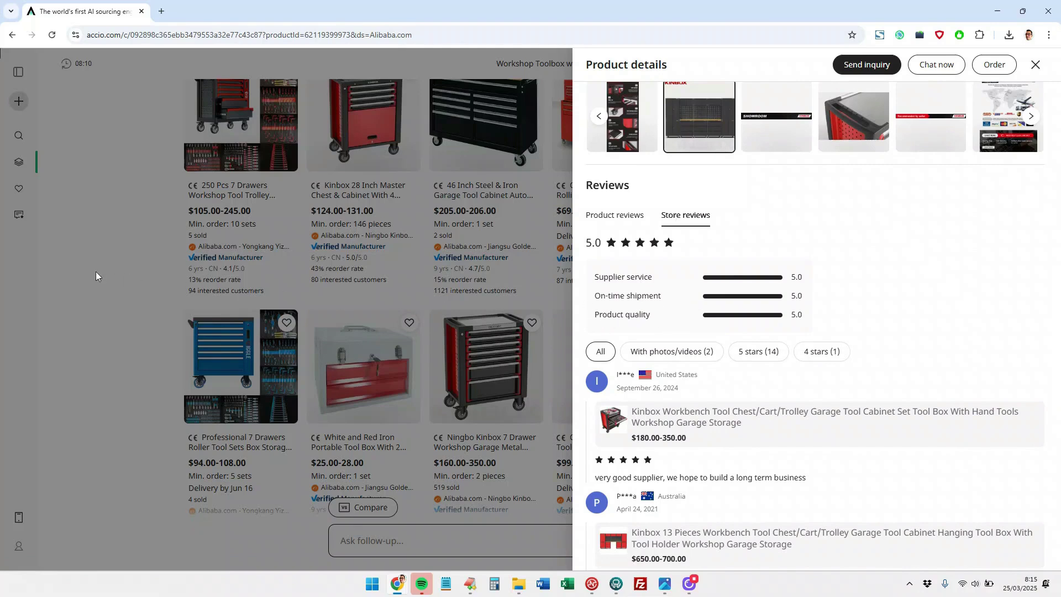
left_click(525, 326)
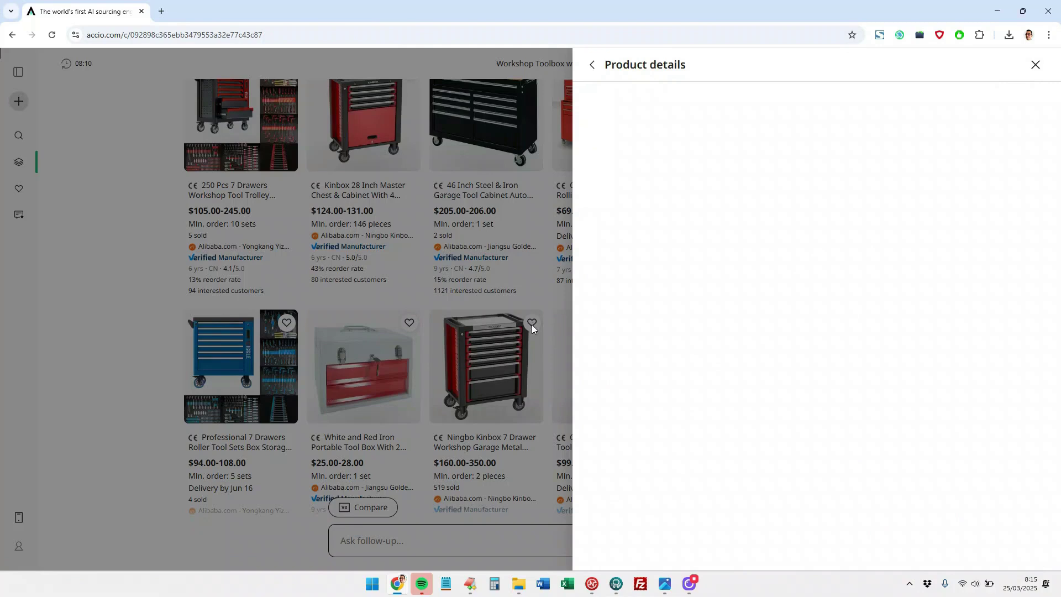
Close the Product details panel and dismiss the Welcome back sign-in modal
left_click(1036, 66)
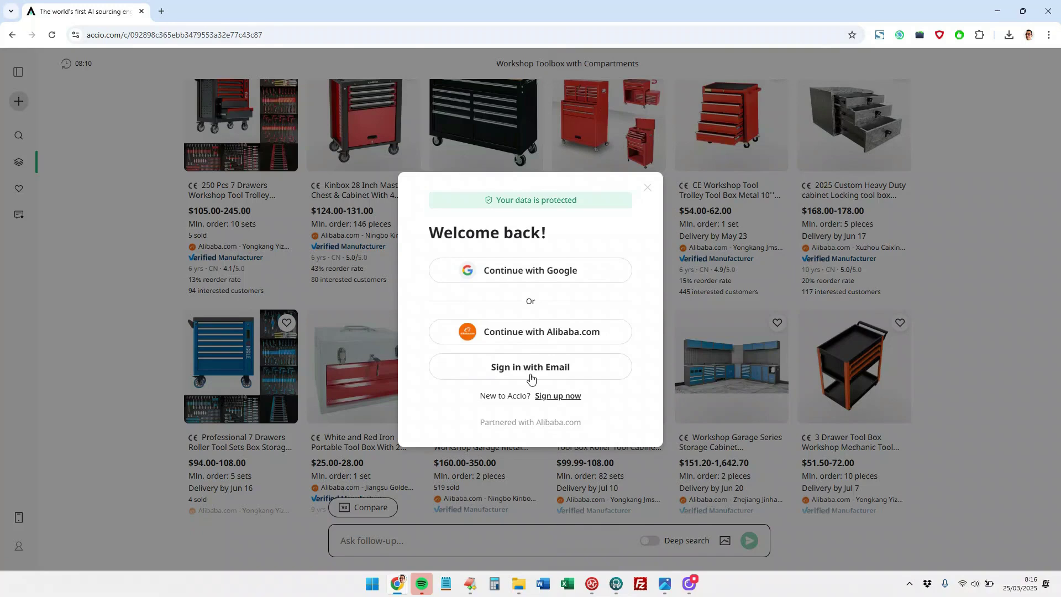
left_click(1036, 406)
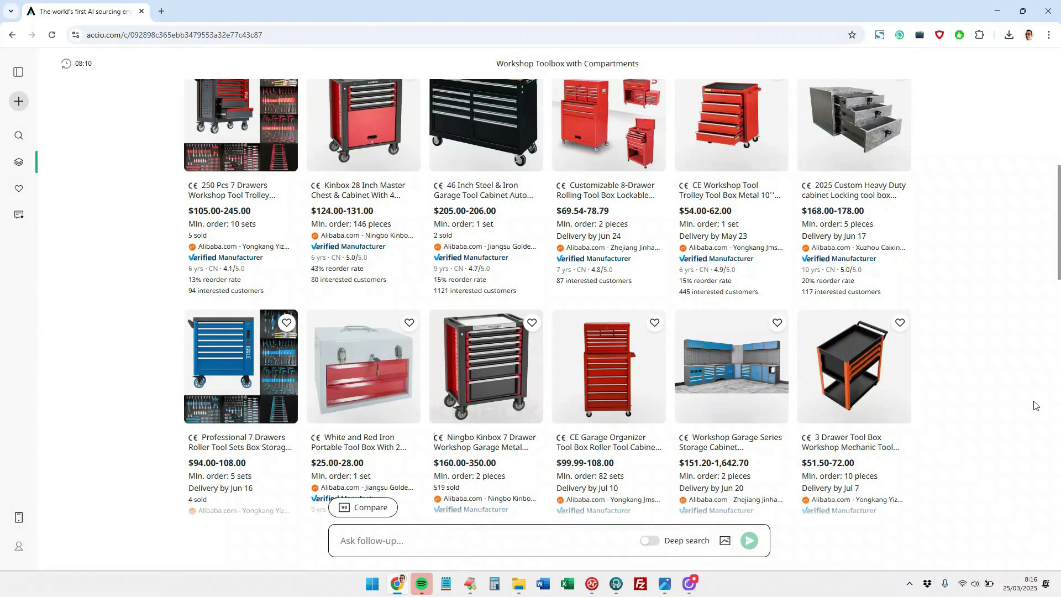
Return to the top of the results and open More filters' Requirement settings
scroll(1033, 403, "up", 5)
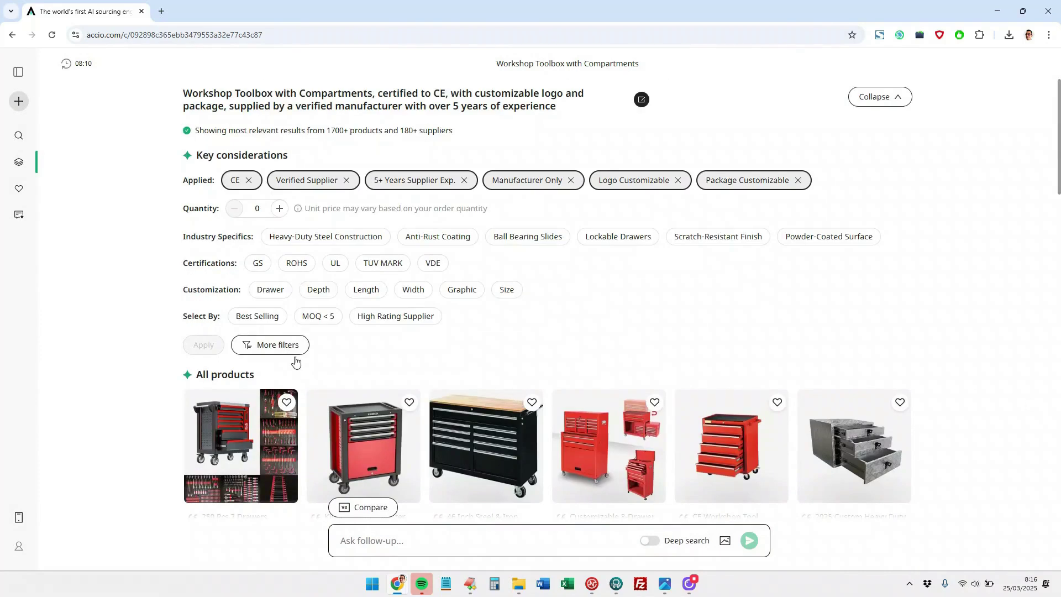
left_click(295, 352)
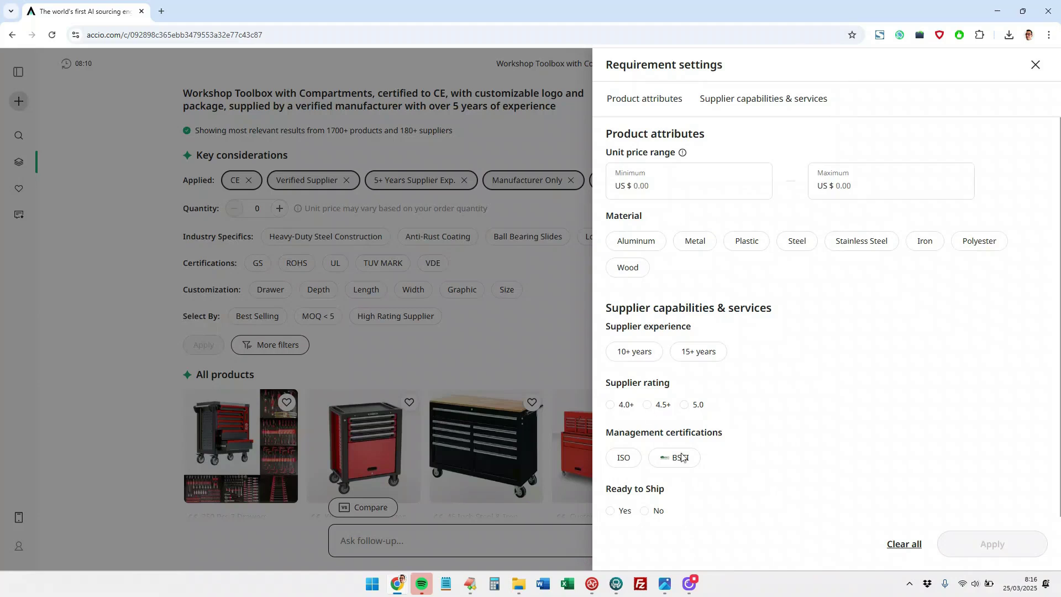